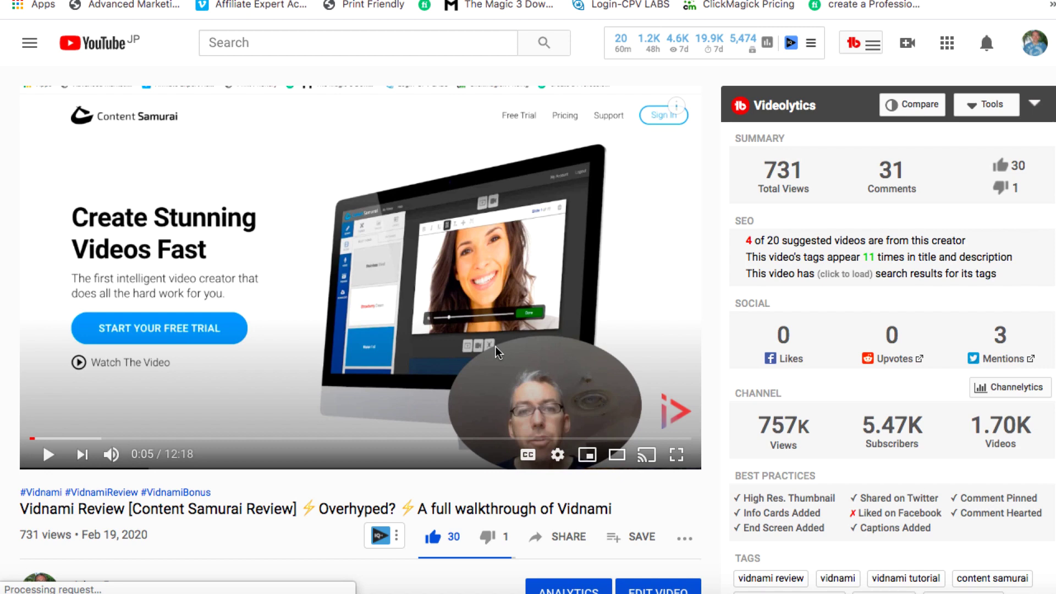
Open the Vidnami review video's YouTube share options and browse the share icons.
{"action": "scroll", "coordinate": [498, 352], "scroll_direction": "down", "scroll_amount": 2}
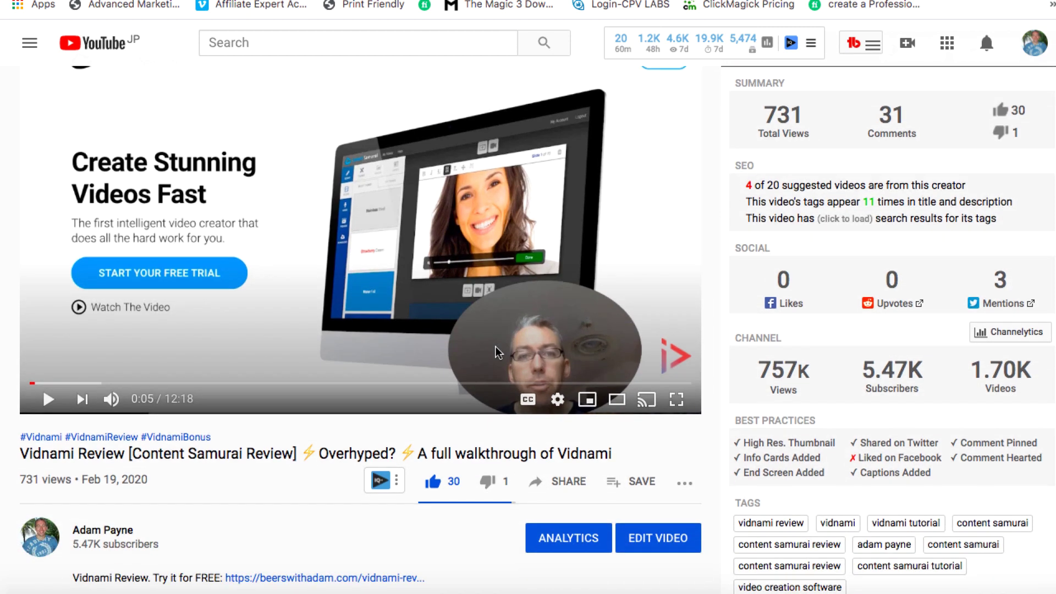
{"action": "left_click", "coordinate": [568, 484]}
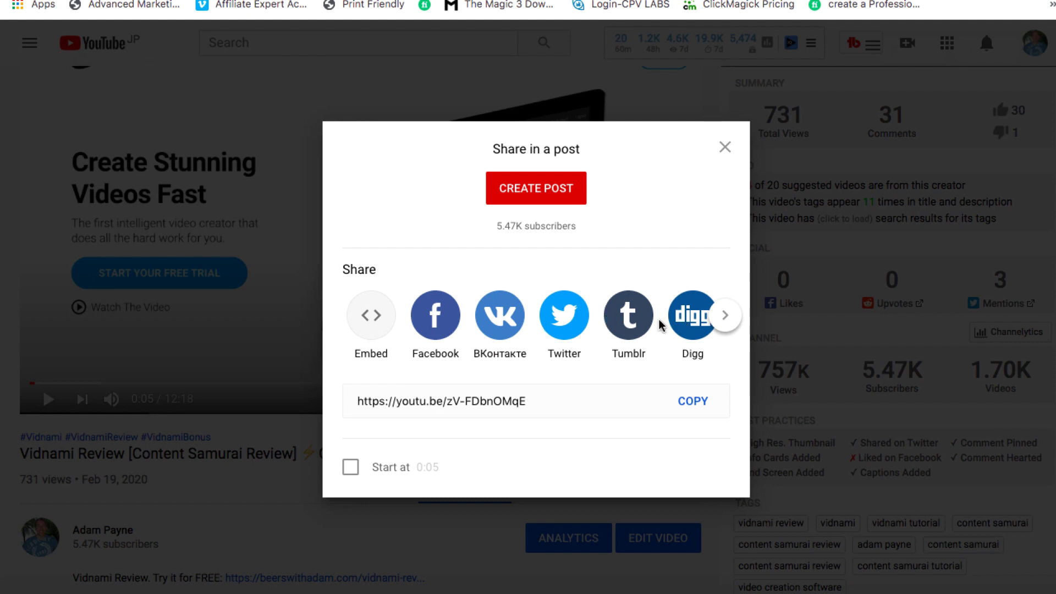
{"action": "scroll", "coordinate": [660, 324], "scroll_direction": "right", "scroll_amount": 2}
{"action": "scroll", "coordinate": [659, 325], "scroll_direction": "right", "scroll_amount": 2}
{"action": "scroll", "coordinate": [660, 325], "scroll_direction": "right", "scroll_amount": 1}
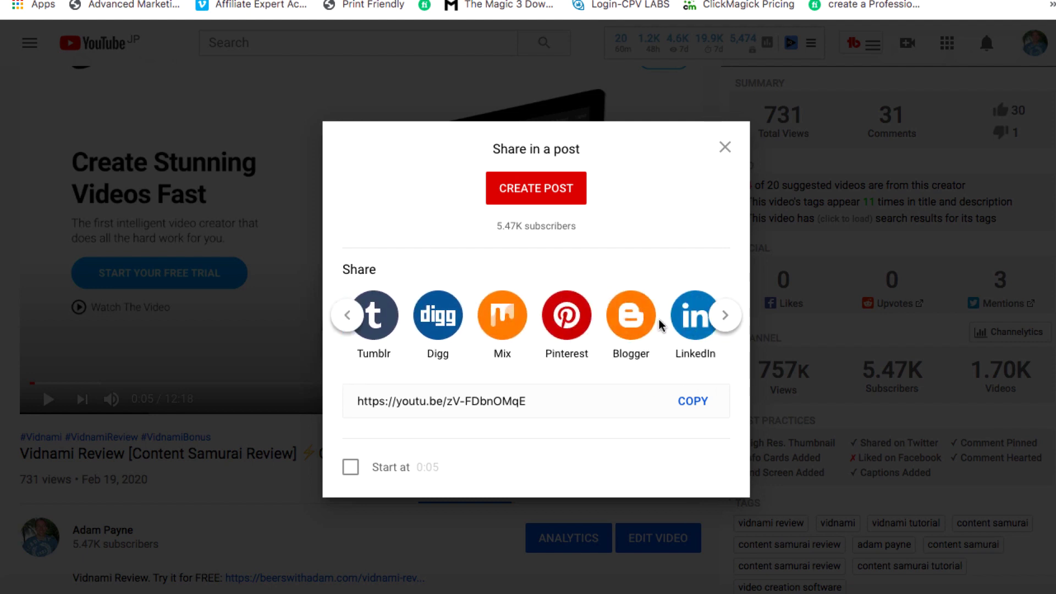
{"action": "scroll", "coordinate": [662, 325], "scroll_direction": "right", "scroll_amount": 1}
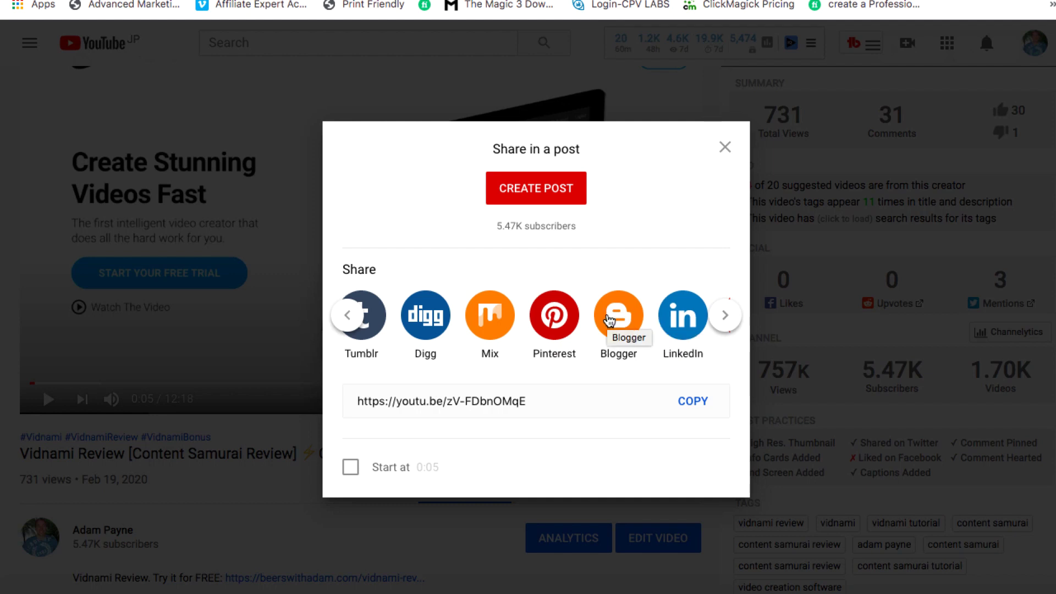
{"action": "scroll", "coordinate": [609, 321], "scroll_direction": "left", "scroll_amount": 5}
{"action": "scroll", "coordinate": [608, 321], "scroll_direction": "left", "scroll_amount": 2}
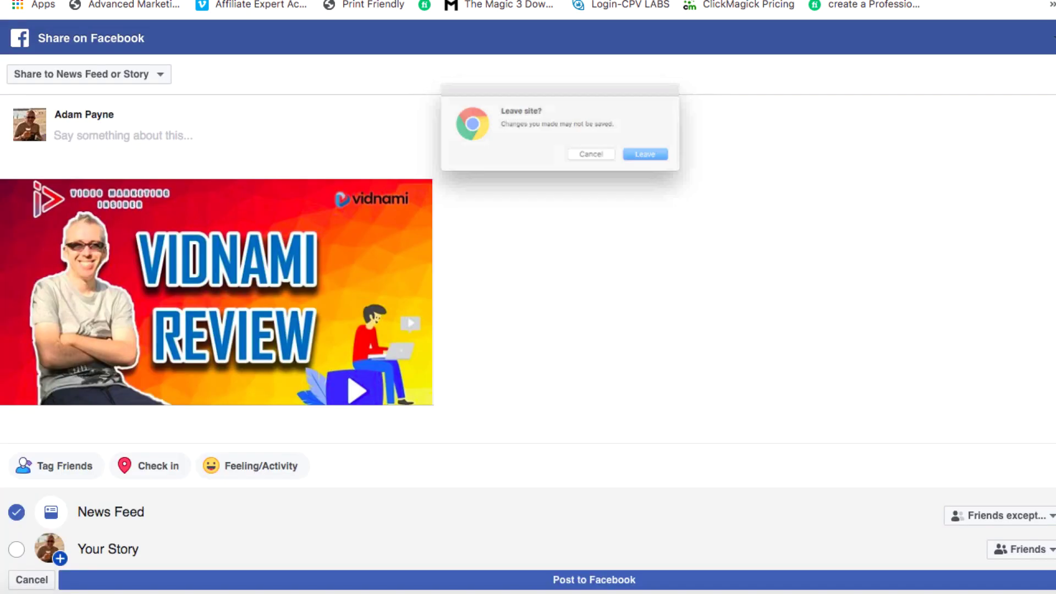
Leave the Facebook prompt and copy the video's embed code from the Share dialog.
{"action": "left_click", "coordinate": [691, 171]}
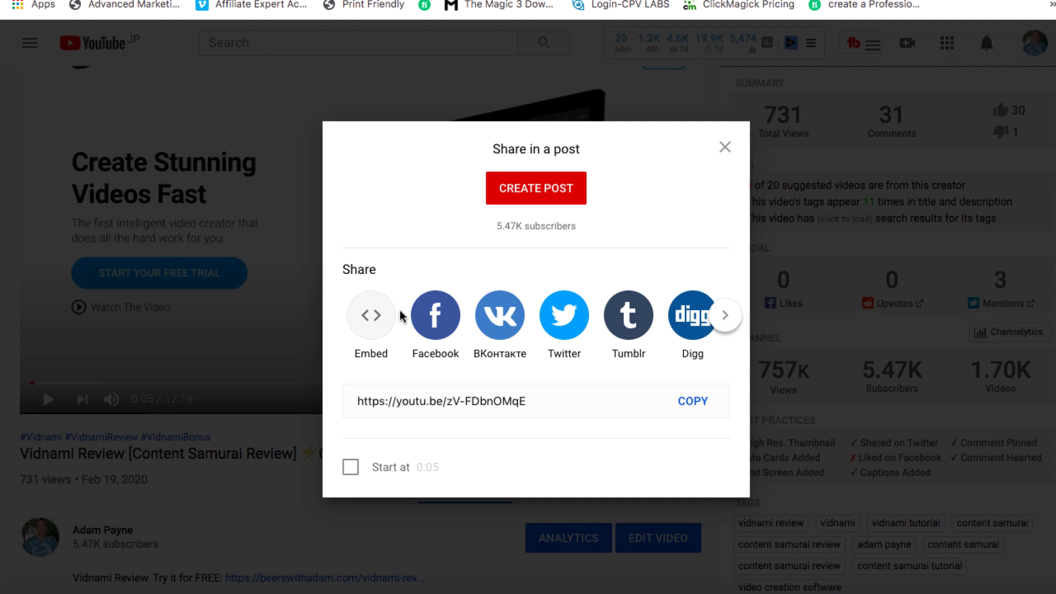
{"action": "left_click", "coordinate": [369, 319]}
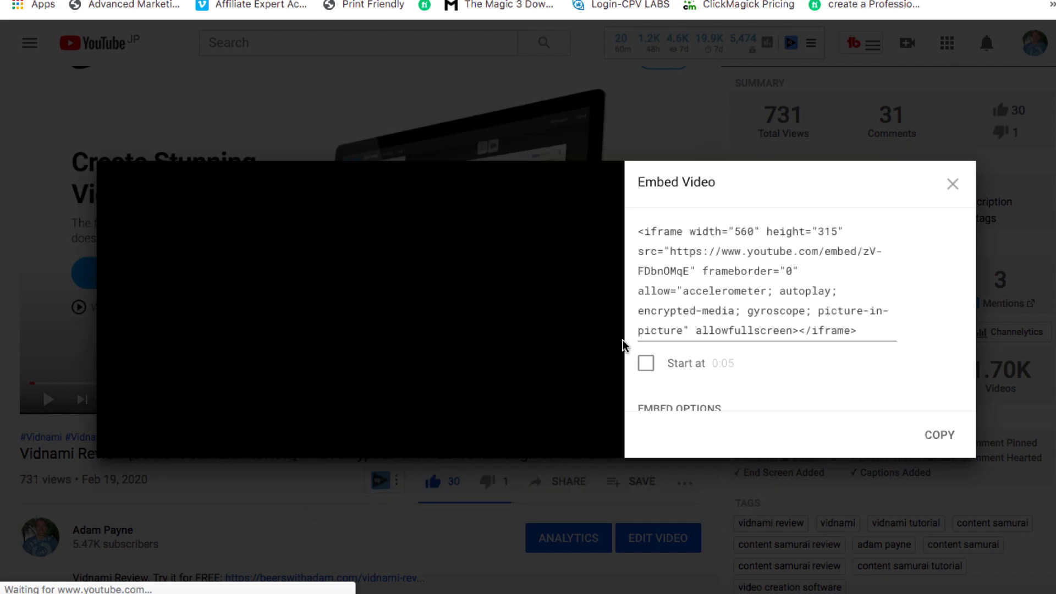
{"action": "scroll", "coordinate": [748, 288], "scroll_direction": "down", "scroll_amount": 1}
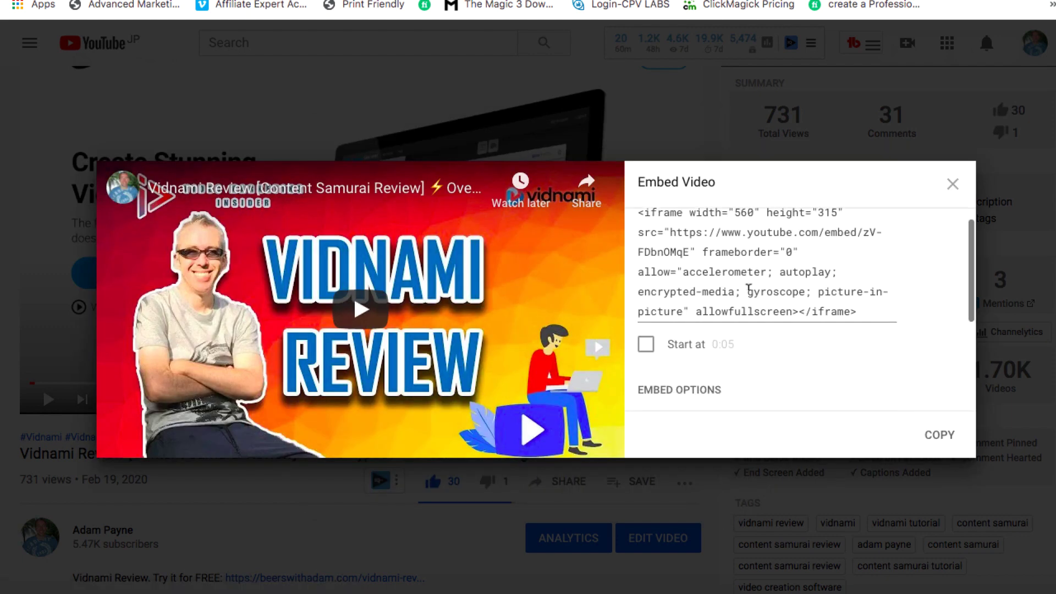
{"action": "scroll", "coordinate": [748, 288], "scroll_direction": "down", "scroll_amount": 2}
{"action": "scroll", "coordinate": [749, 288], "scroll_direction": "up", "scroll_amount": 3}
{"action": "scroll", "coordinate": [748, 288], "scroll_direction": "down", "scroll_amount": 1}
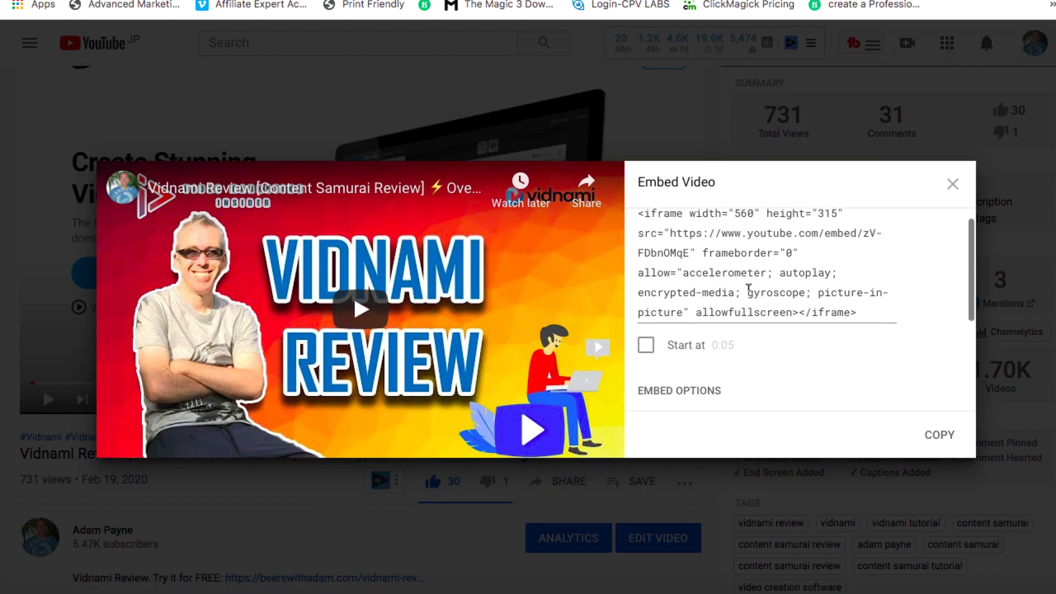
{"action": "scroll", "coordinate": [748, 288], "scroll_direction": "down", "scroll_amount": 3}
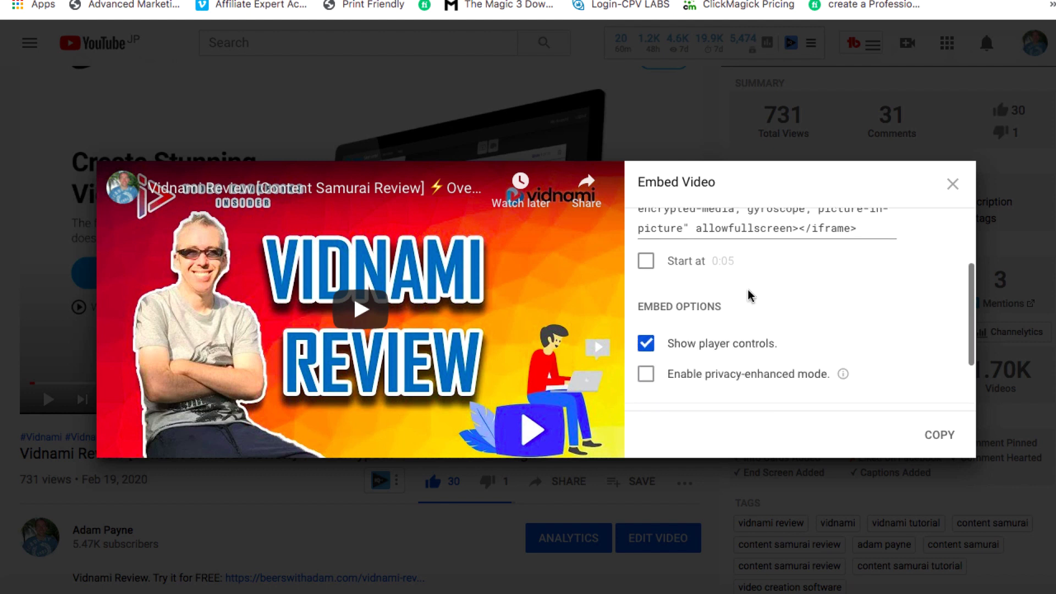
{"action": "left_click", "coordinate": [944, 437]}
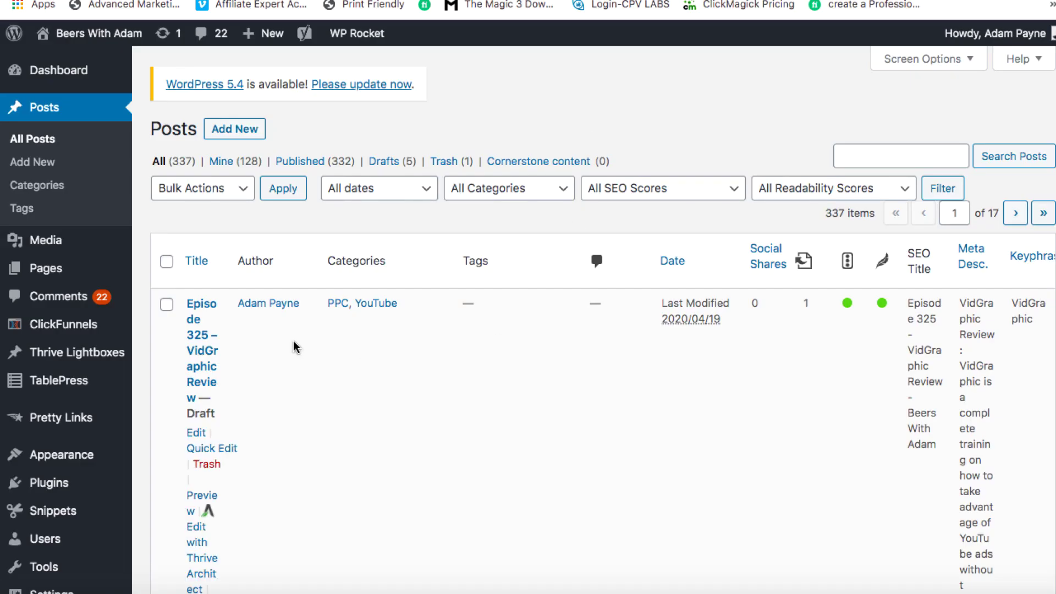
Create a new post, paste the YouTube iframe code as HTML, and view it rendered.
{"action": "left_click", "coordinate": [46, 163]}
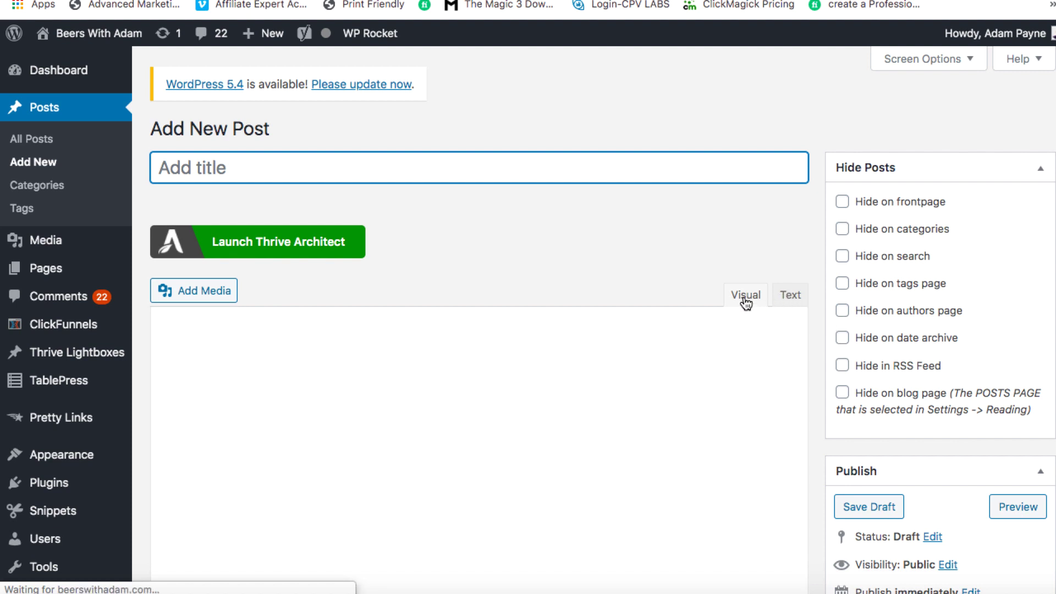
{"action": "left_click", "coordinate": [788, 296]}
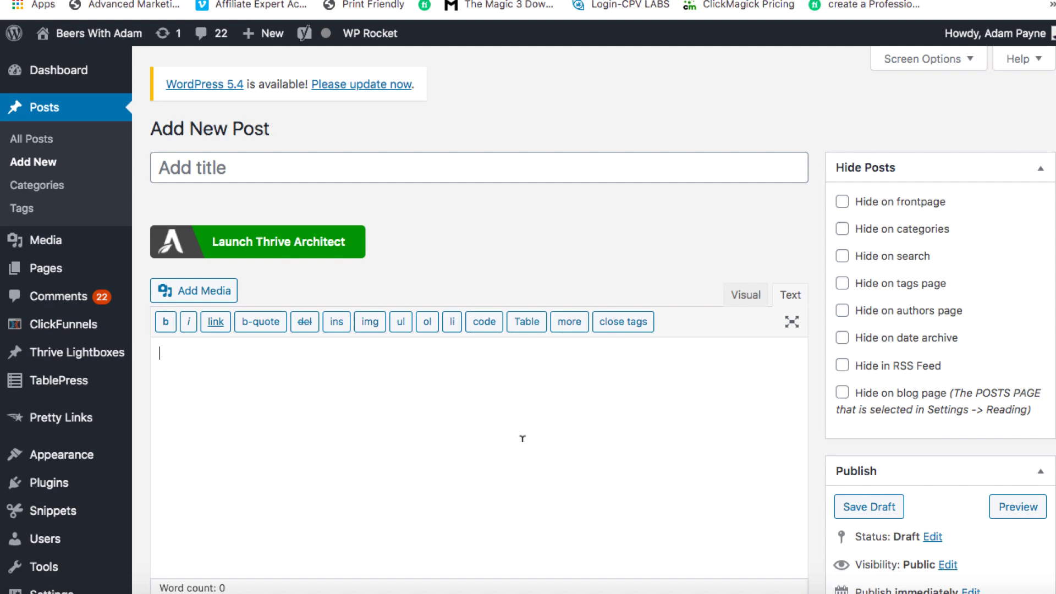
{"action": "key", "text": "ctrl+v"}
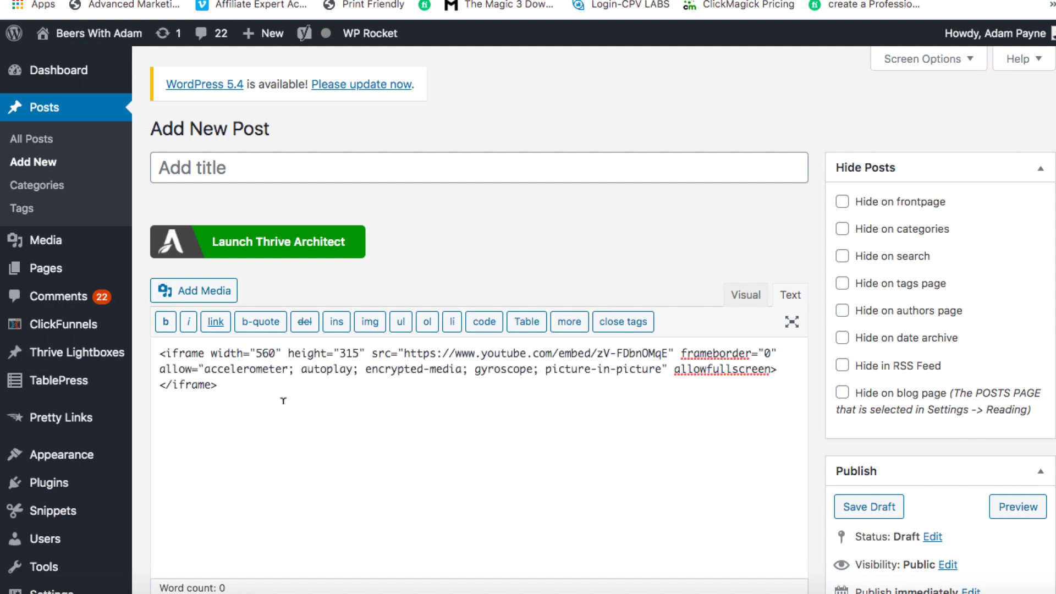
{"action": "left_click", "coordinate": [745, 295]}
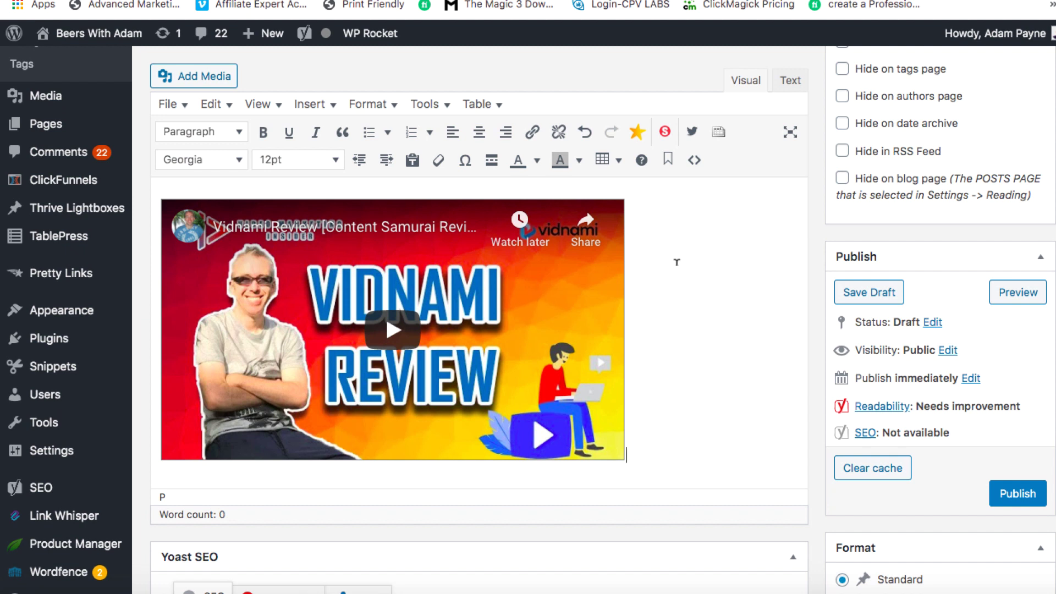
Wrap the iframe embed code in <center> and </center> tags in the HTML view.
{"action": "left_click", "coordinate": [790, 82]}
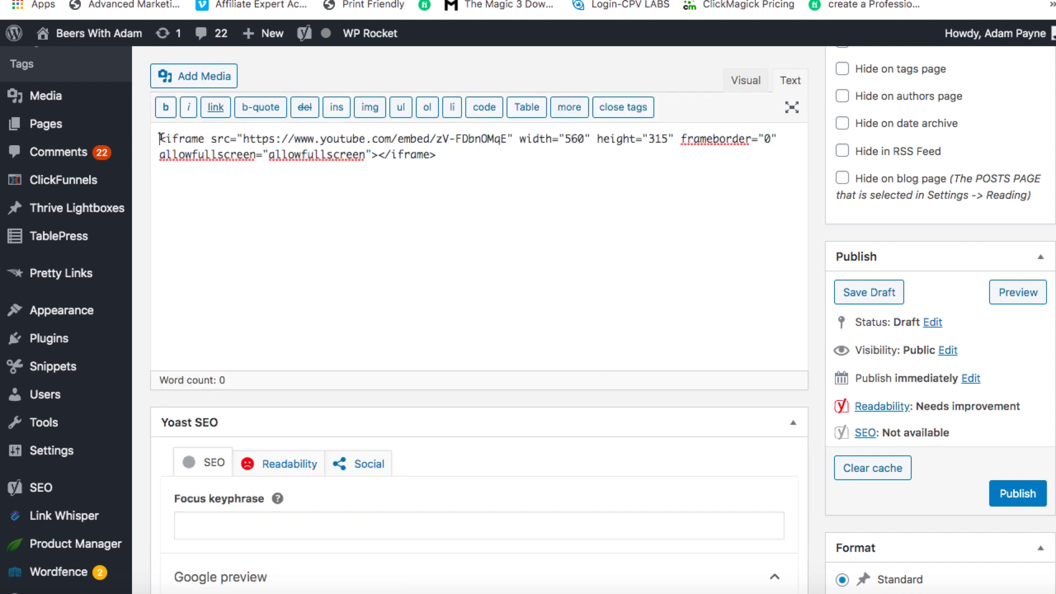
{"action": "type", "text": "<"}
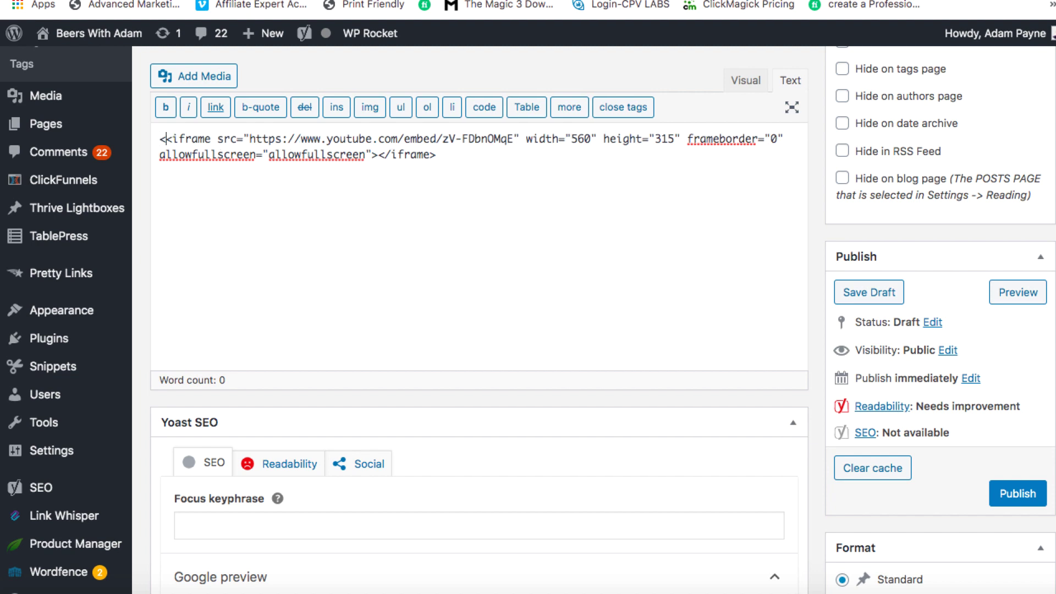
{"action": "type", "text": "center"}
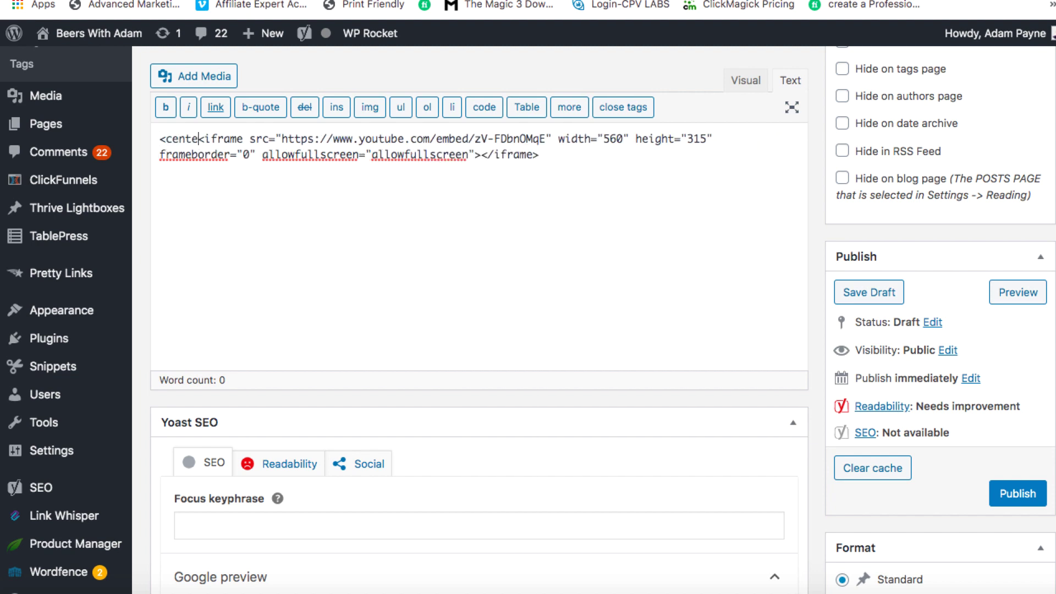
{"action": "type", "text": ">"}
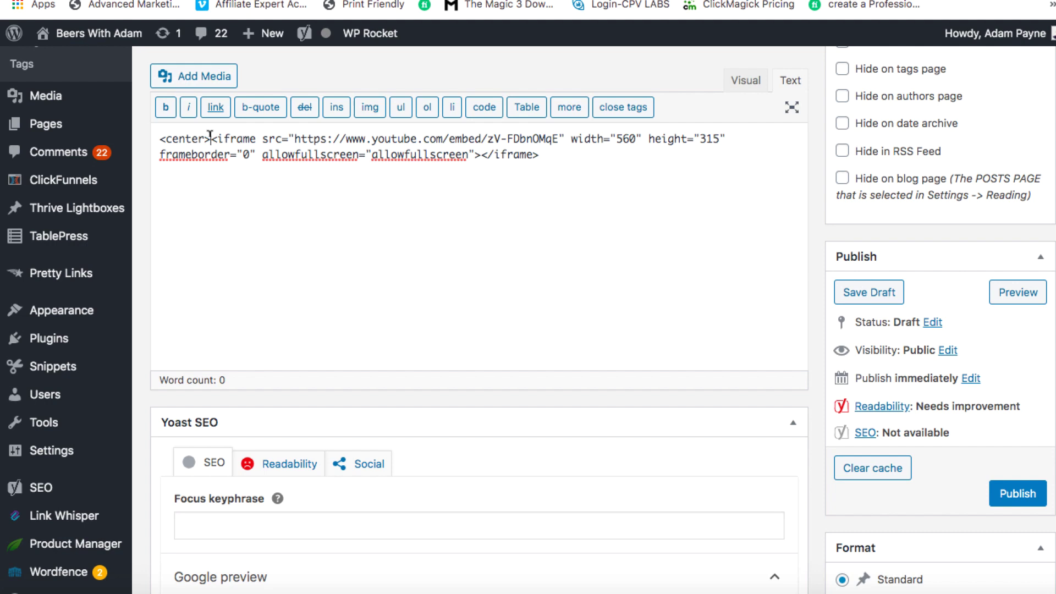
{"action": "left_click_drag", "start_coordinate": [211, 139], "coordinate": [156, 138]}
{"action": "key", "text": "ctrl+c"}
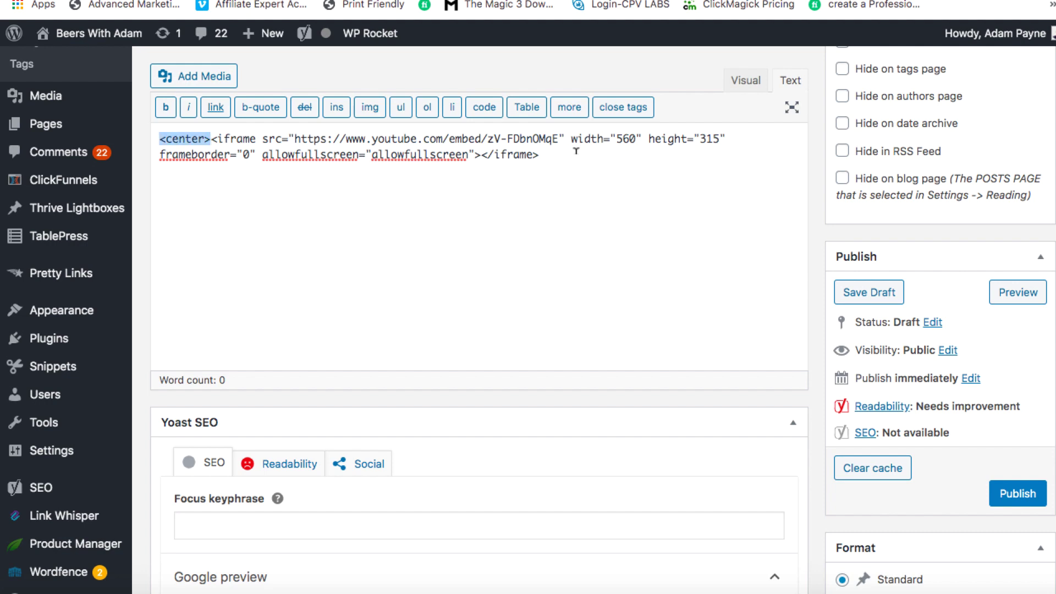
{"action": "left_click", "coordinate": [576, 151]}
{"action": "key", "text": "ctrl+v"}
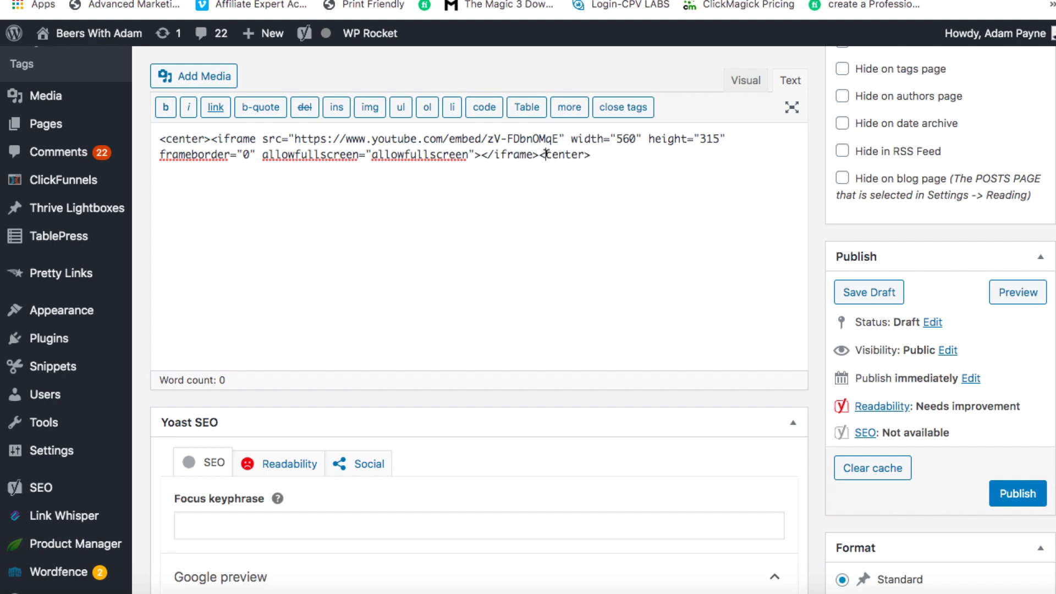
{"action": "left_click", "coordinate": [543, 154]}
{"action": "type", "text": "/"}
Return to the Visual view and save the post as a draft.
{"action": "left_click", "coordinate": [746, 81]}
{"action": "scroll", "coordinate": [704, 226], "scroll_direction": "up", "scroll_amount": 5}
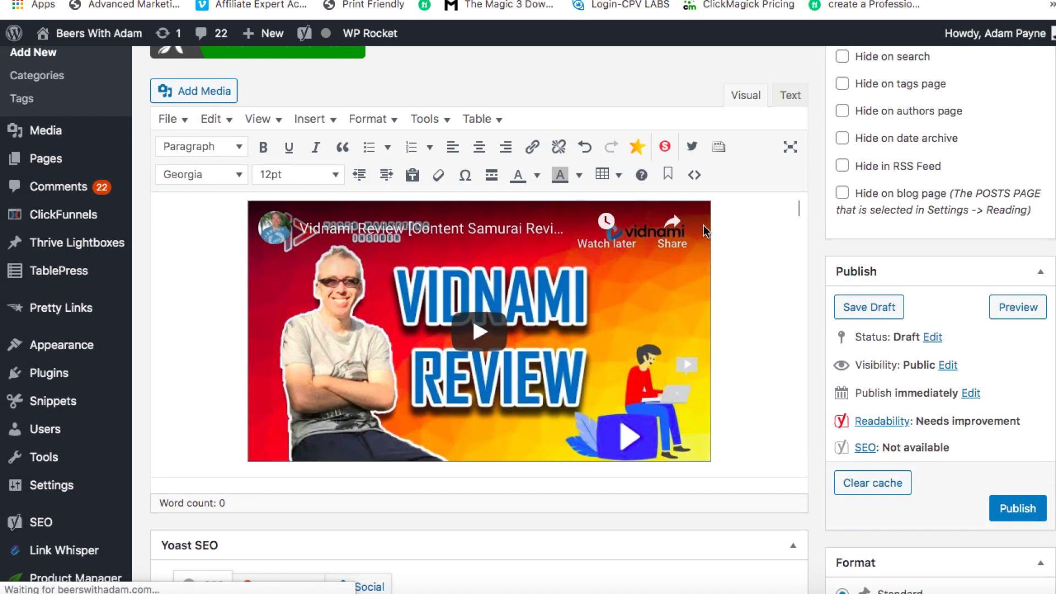
{"action": "left_click", "coordinate": [874, 346]}
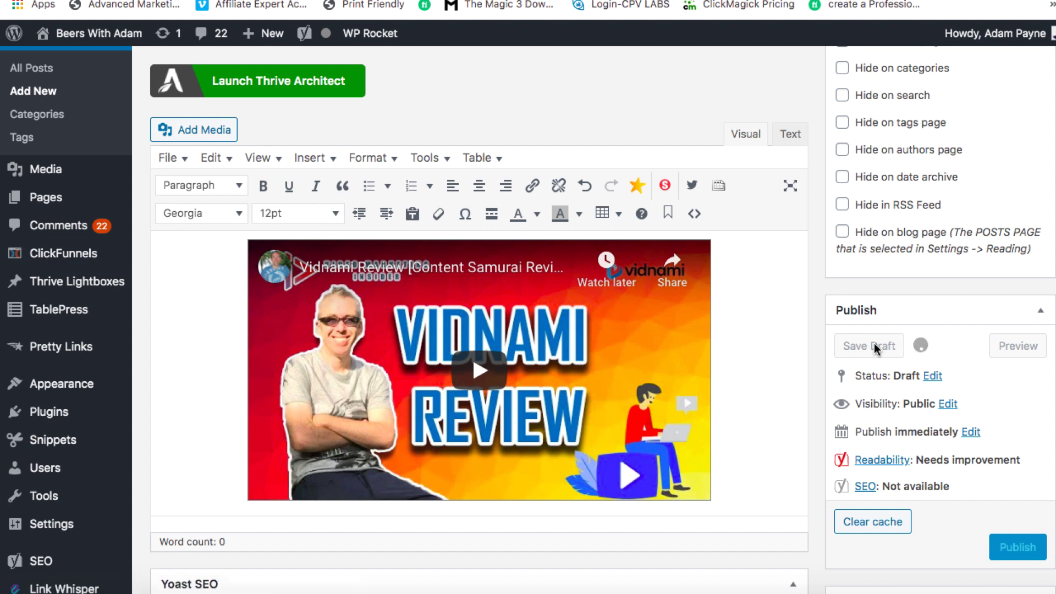
{"action": "scroll", "coordinate": [874, 345], "scroll_direction": "down", "scroll_amount": 5}
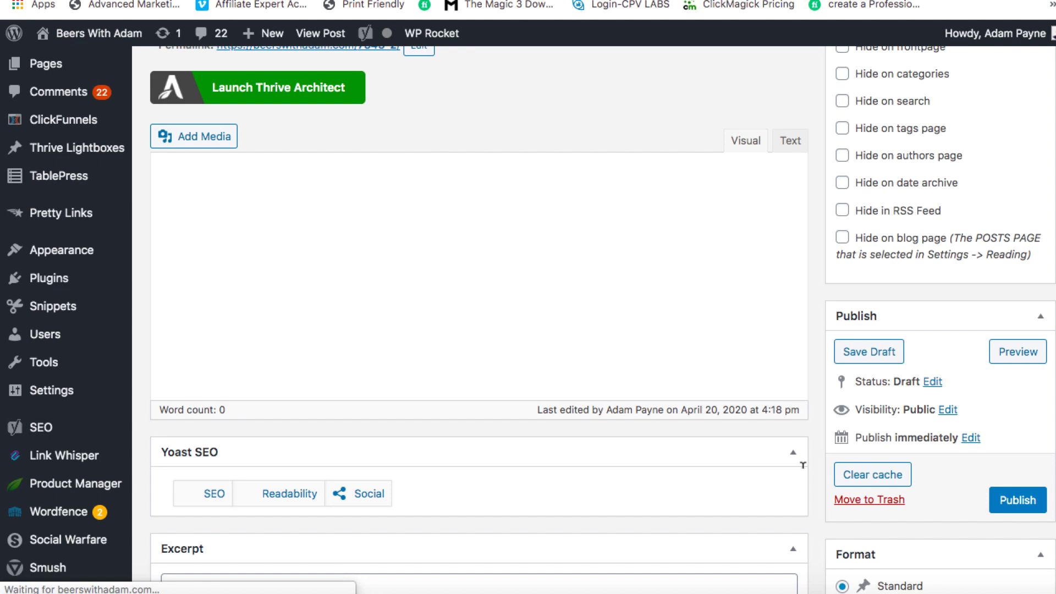
Preview the draft and scroll to check the centred Vidnami review video.
{"action": "left_click", "coordinate": [1016, 354]}
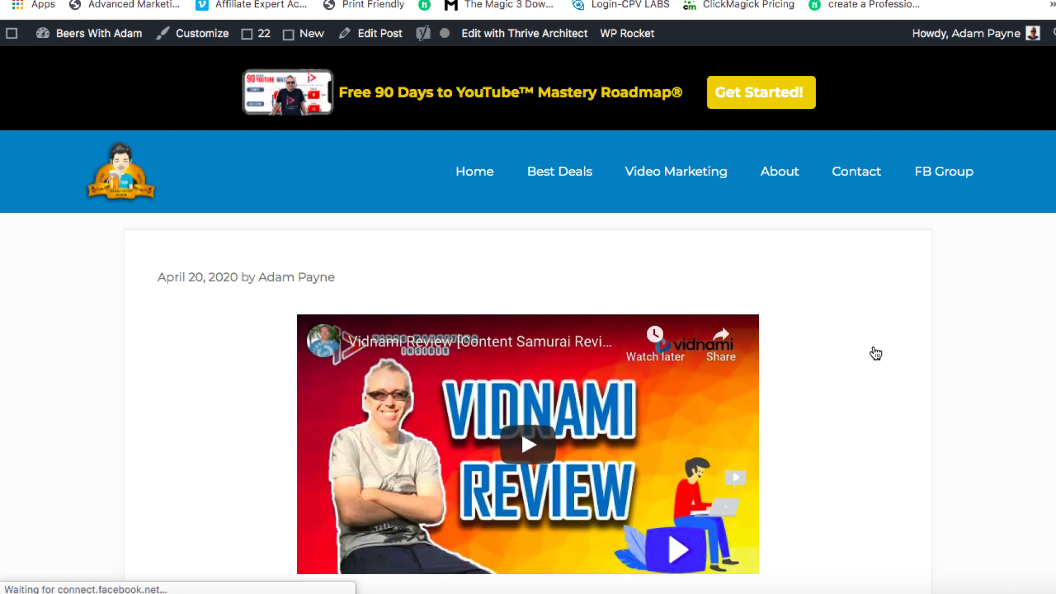
{"action": "scroll", "coordinate": [874, 434], "scroll_direction": "down", "scroll_amount": 2}
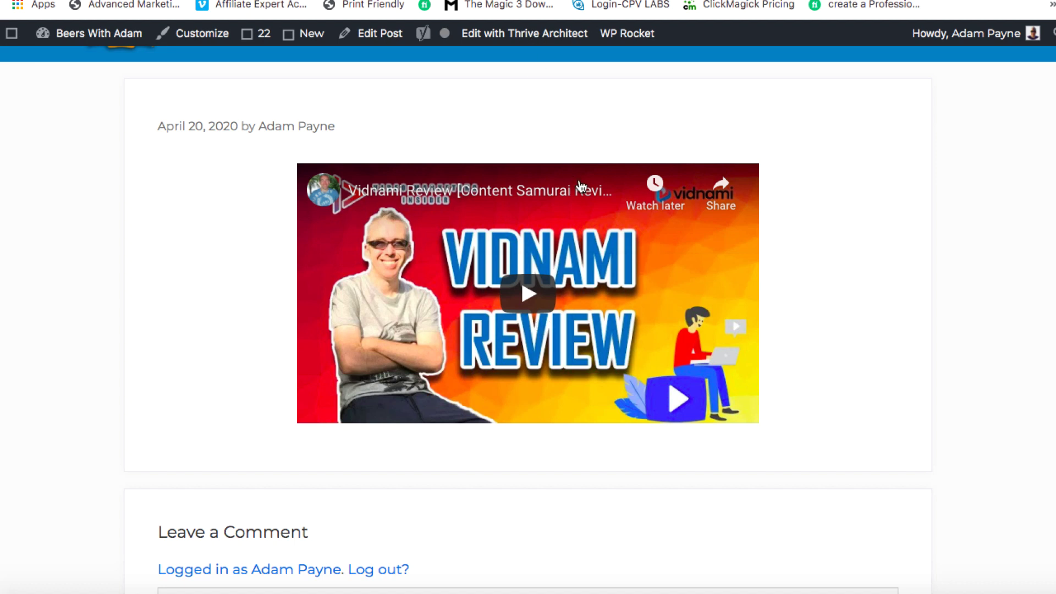
{"action": "scroll", "coordinate": [581, 187], "scroll_direction": "up", "scroll_amount": 2}
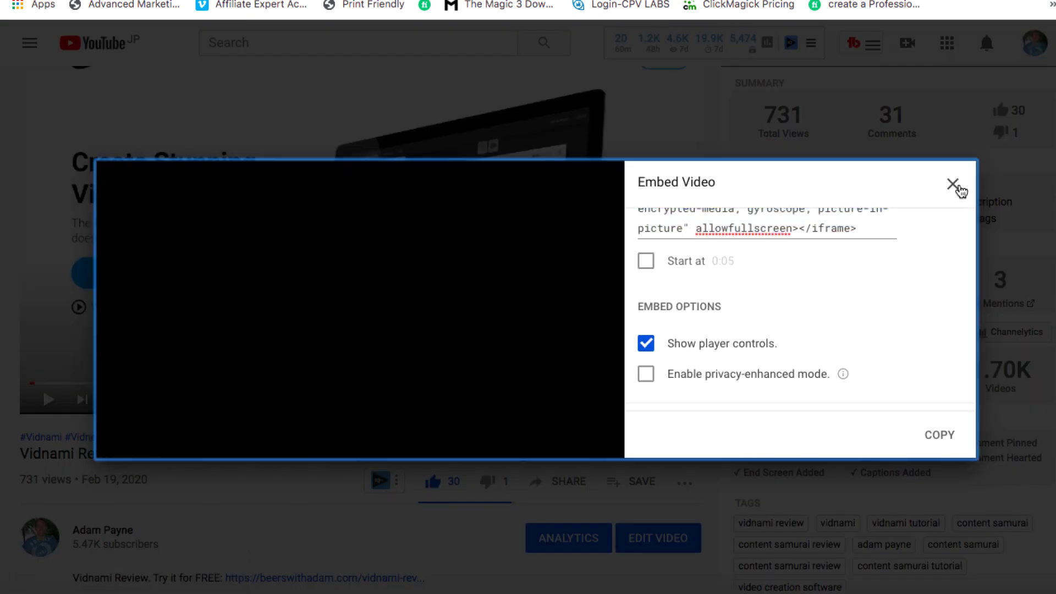
{"action": "left_click", "coordinate": [953, 182]}
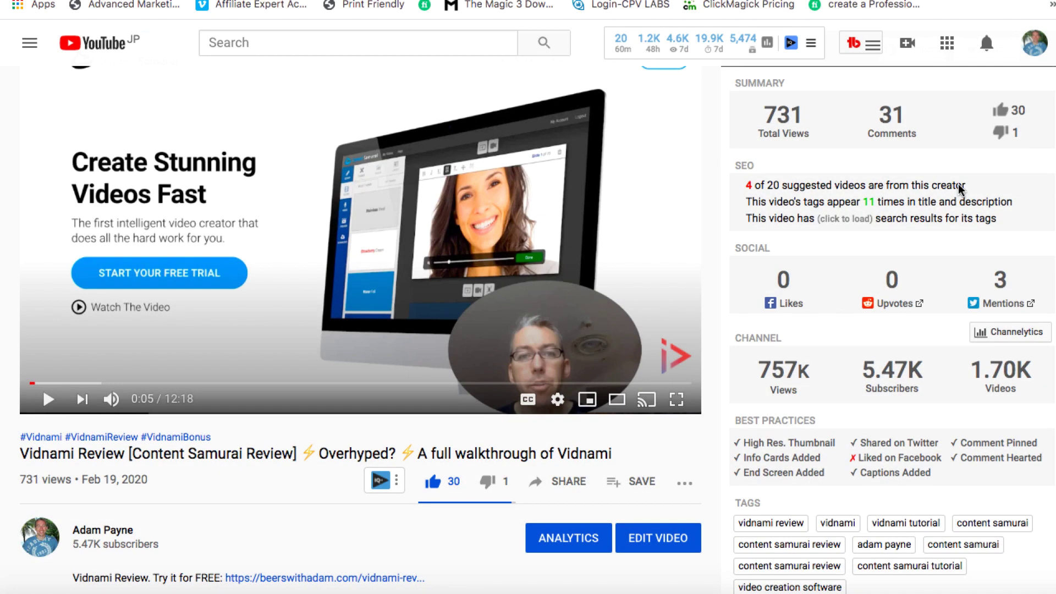
{"action": "scroll", "coordinate": [710, 287], "scroll_direction": "down", "scroll_amount": 3}
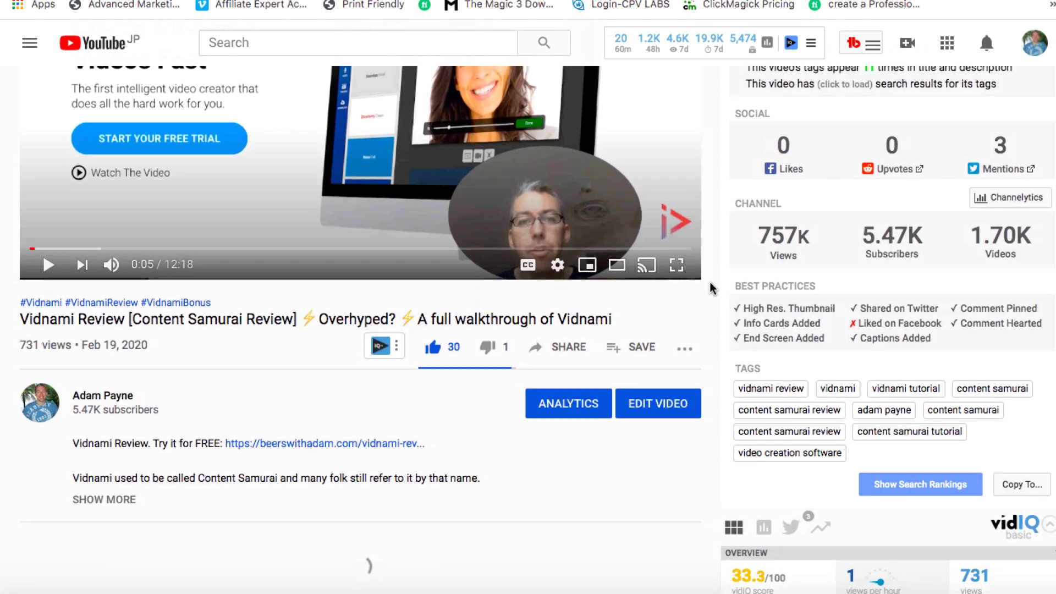
{"action": "scroll", "coordinate": [709, 288], "scroll_direction": "down", "scroll_amount": 1}
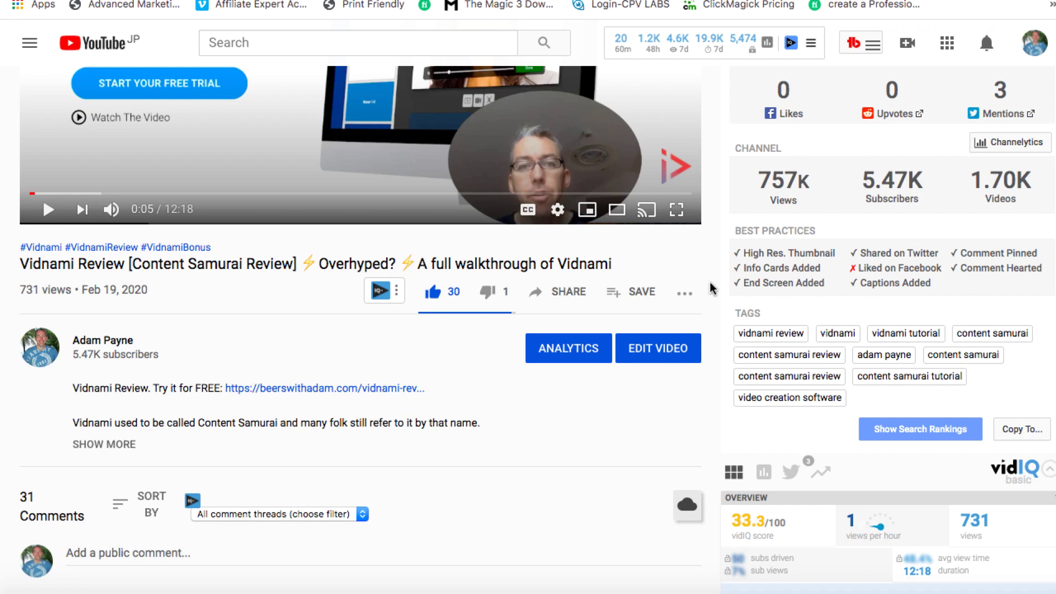
{"action": "left_click", "coordinate": [568, 296]}
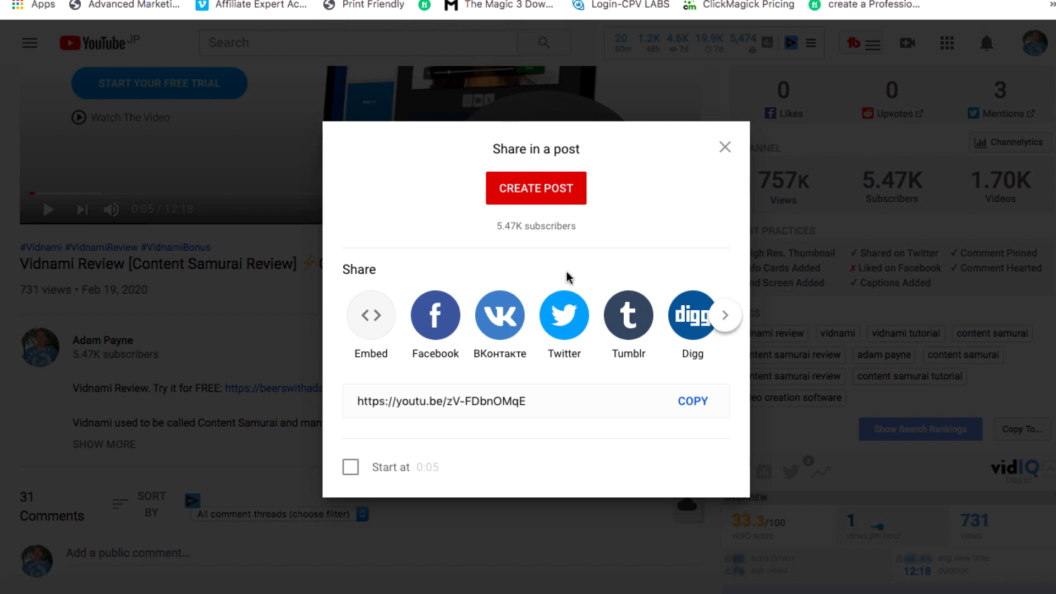
{"action": "left_click", "coordinate": [723, 314]}
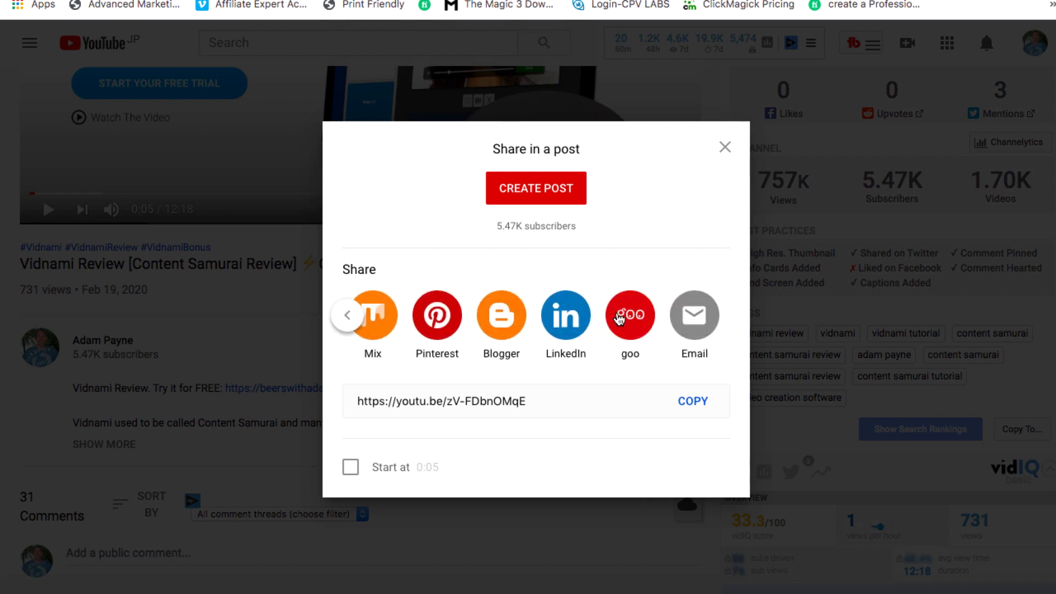
{"action": "scroll", "coordinate": [619, 318], "scroll_direction": "left", "scroll_amount": 5}
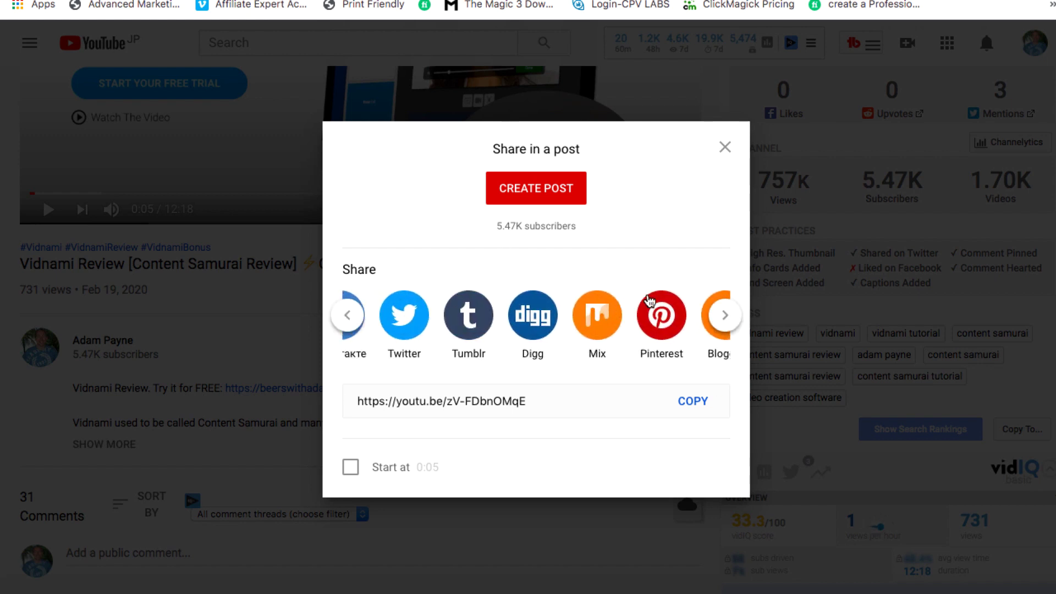
{"action": "left_click", "coordinate": [725, 146]}
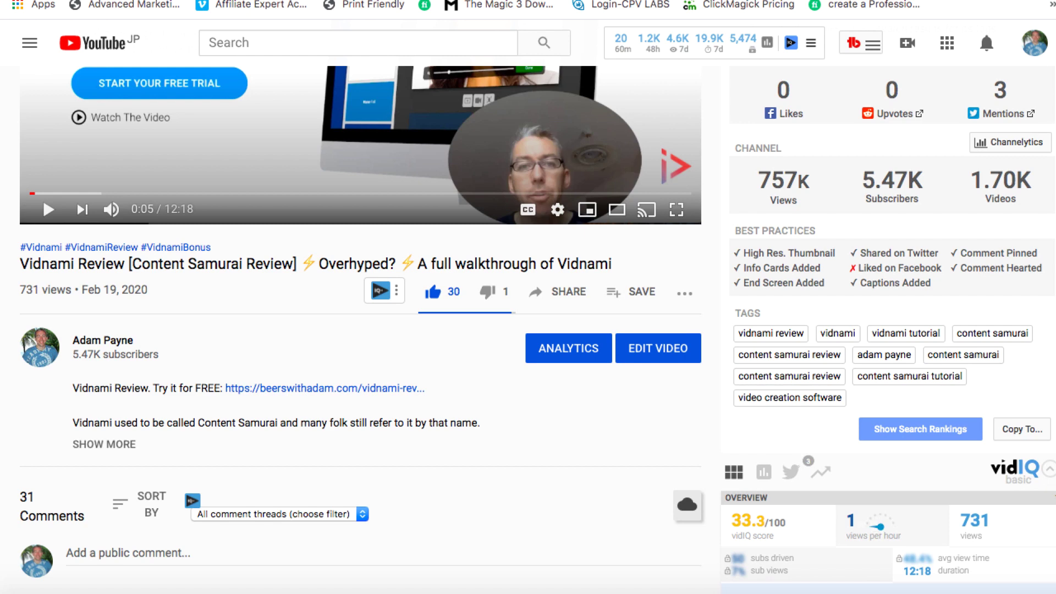
Go to videomarketinginsider.com/embedinate in the Chrome address bar.
{"action": "type", "text": "v"}
{"action": "key", "text": "Right"}
{"action": "type", "text": "/"}
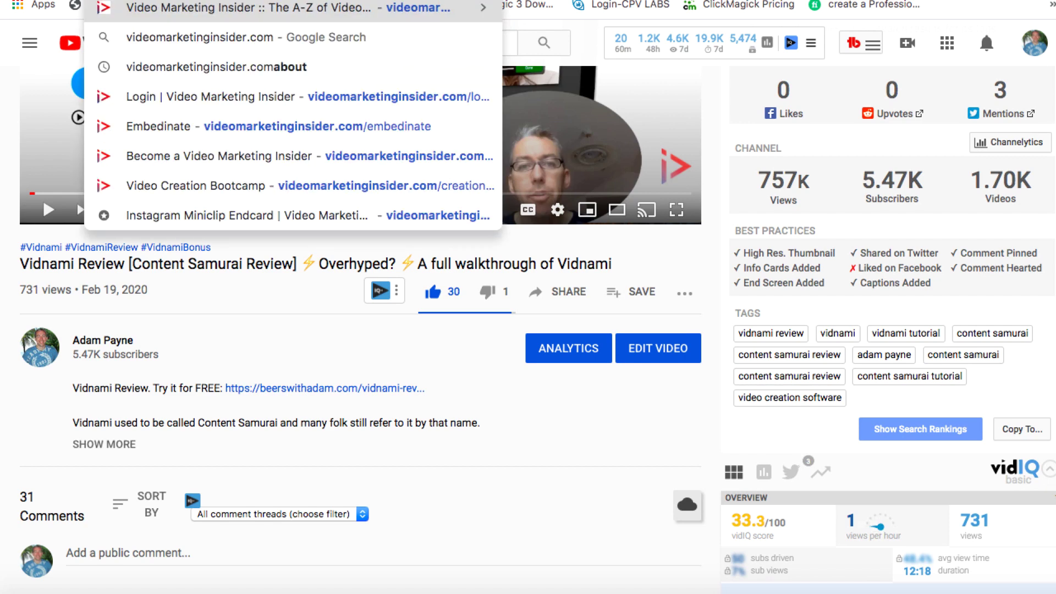
{"action": "type", "text": "e"}
{"action": "key", "text": "Return"}
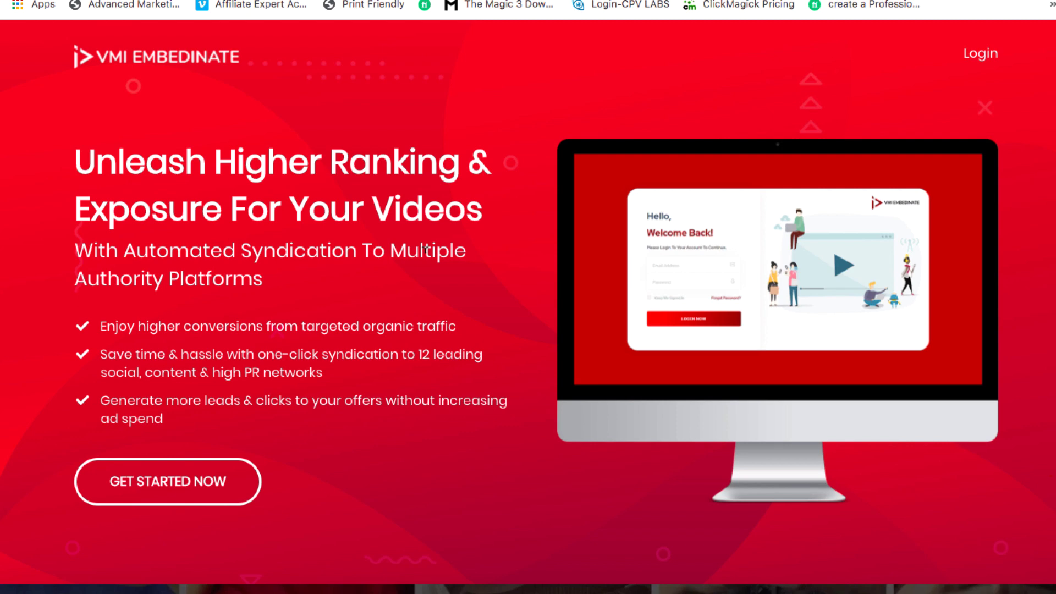
Scroll down to the 'Embedinate Shares To The Following Platforms' logo grid.
{"action": "scroll", "coordinate": [425, 248], "scroll_direction": "down", "scroll_amount": 4}
{"action": "scroll", "coordinate": [425, 251], "scroll_direction": "down", "scroll_amount": 5}
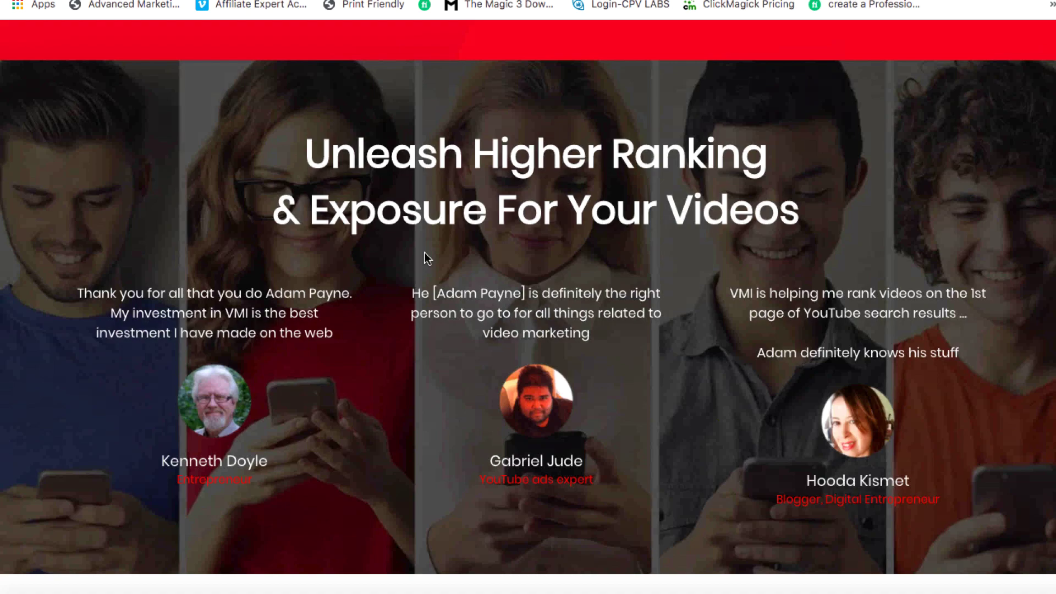
{"action": "scroll", "coordinate": [425, 252], "scroll_direction": "down", "scroll_amount": 5}
{"action": "scroll", "coordinate": [426, 256], "scroll_direction": "down", "scroll_amount": 8}
{"action": "scroll", "coordinate": [425, 253], "scroll_direction": "down", "scroll_amount": 8}
{"action": "scroll", "coordinate": [425, 254], "scroll_direction": "down", "scroll_amount": 7}
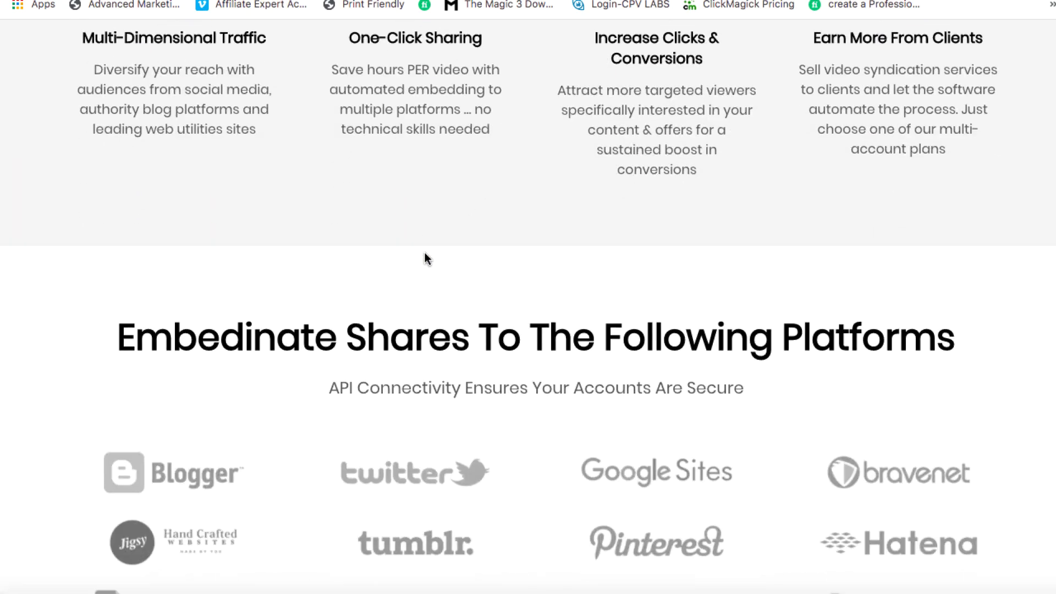
{"action": "scroll", "coordinate": [425, 254], "scroll_direction": "down", "scroll_amount": 5}
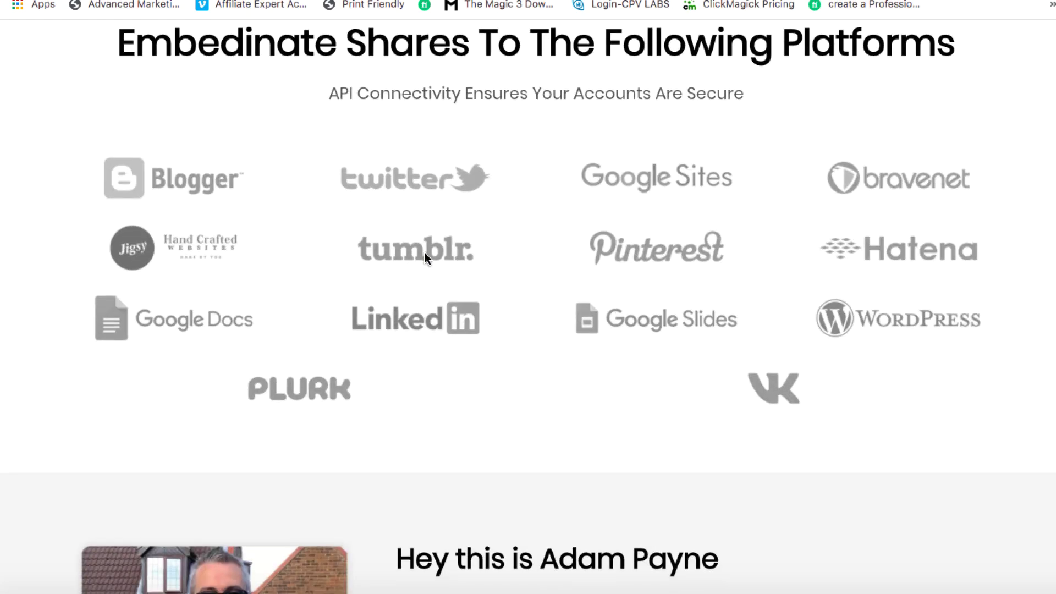